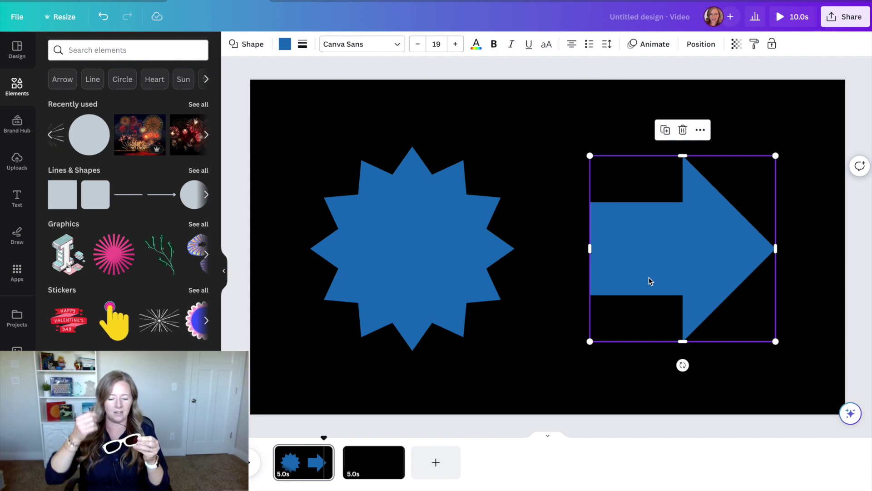
Recolour the starburst dark blue and the arrow dark red using the Brand Kit colours
left_click(522, 364)
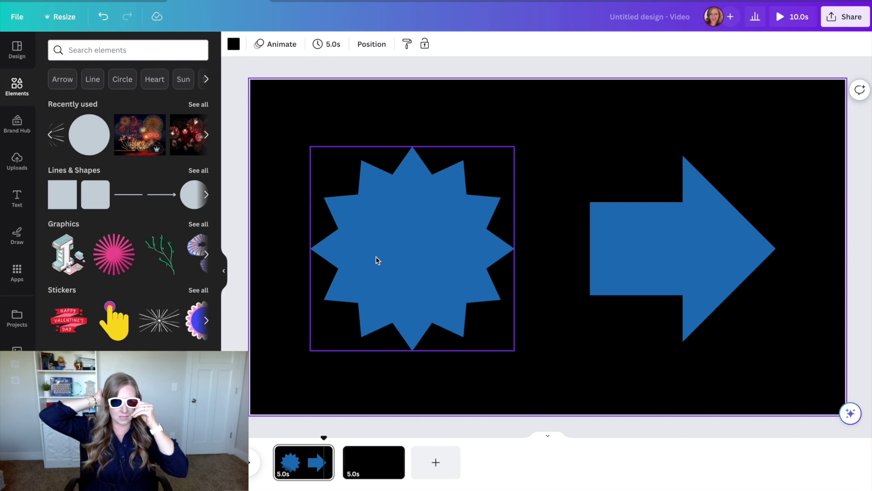
left_click(386, 273)
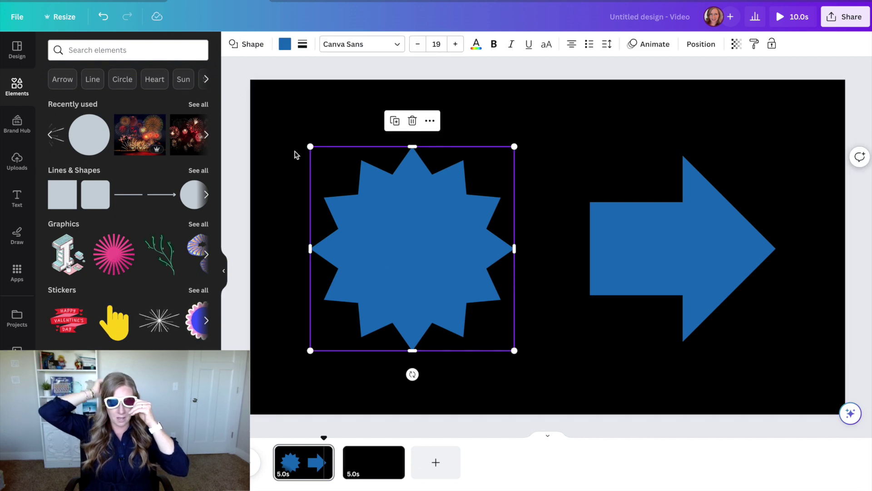
left_click(285, 44)
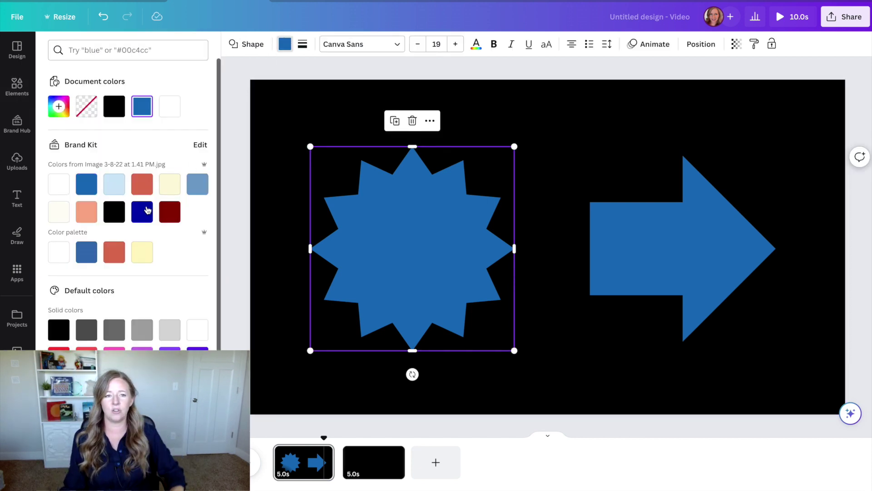
left_click(142, 212)
left_click(650, 241)
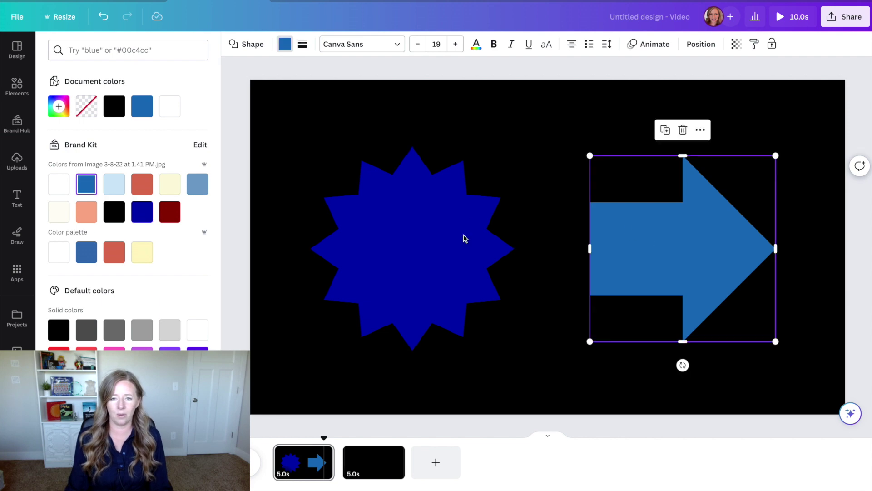
left_click(170, 212)
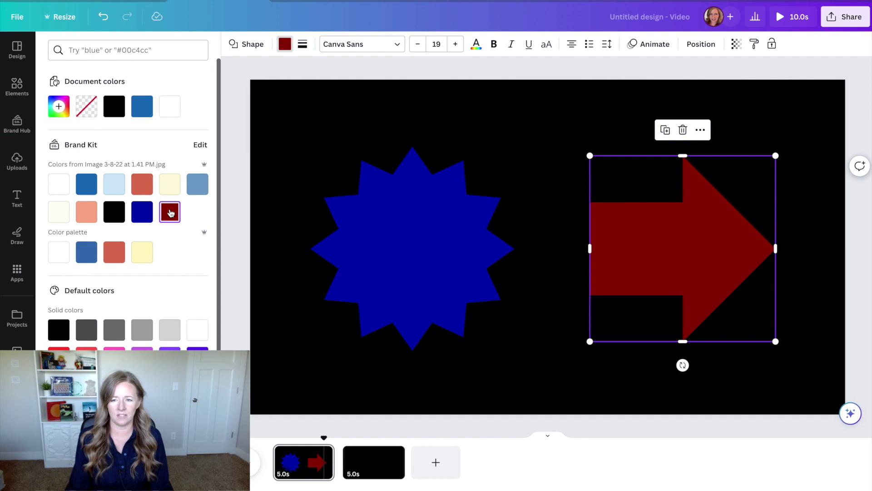
left_click(567, 221)
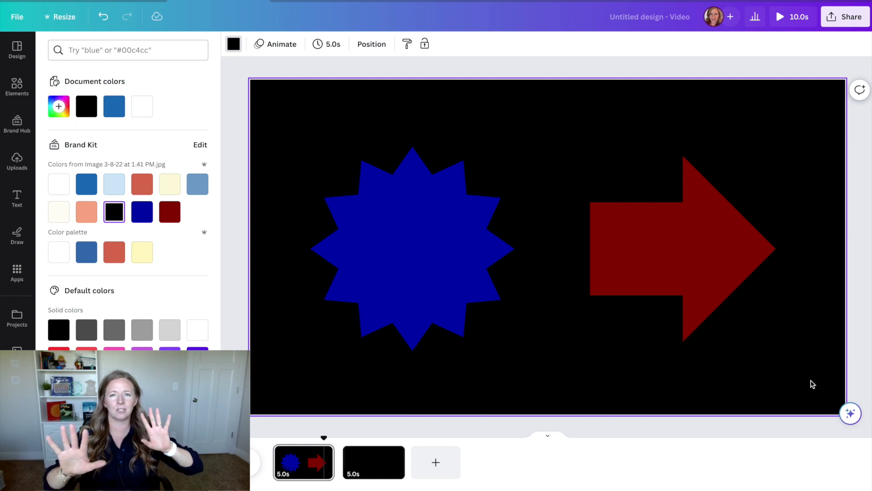
Add a circle to the second page, place it toward the page's left side and enlarge it to most of the page height
left_click(380, 460)
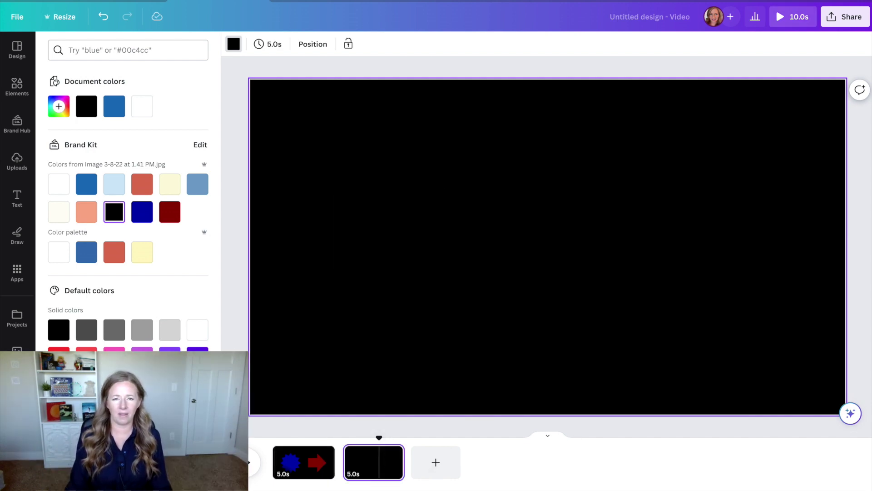
left_click(17, 92)
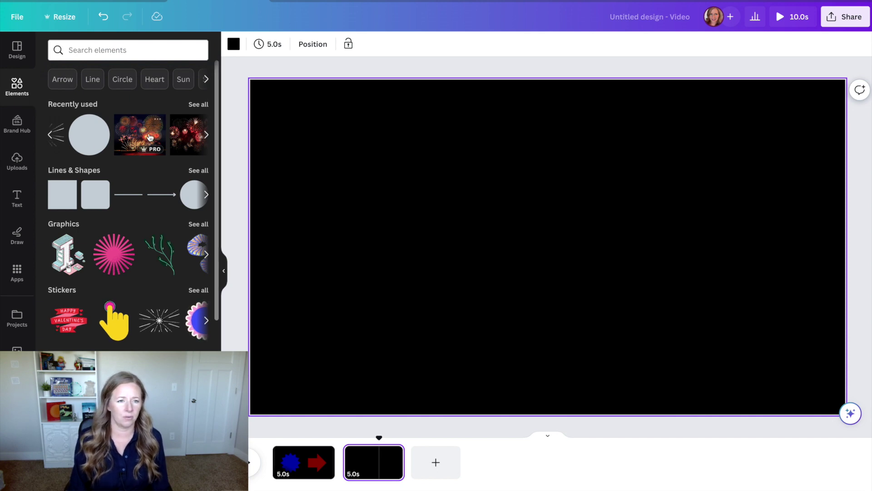
left_click(86, 142)
left_click(631, 223)
left_click(552, 243)
left_click_drag(553, 244, 350, 157)
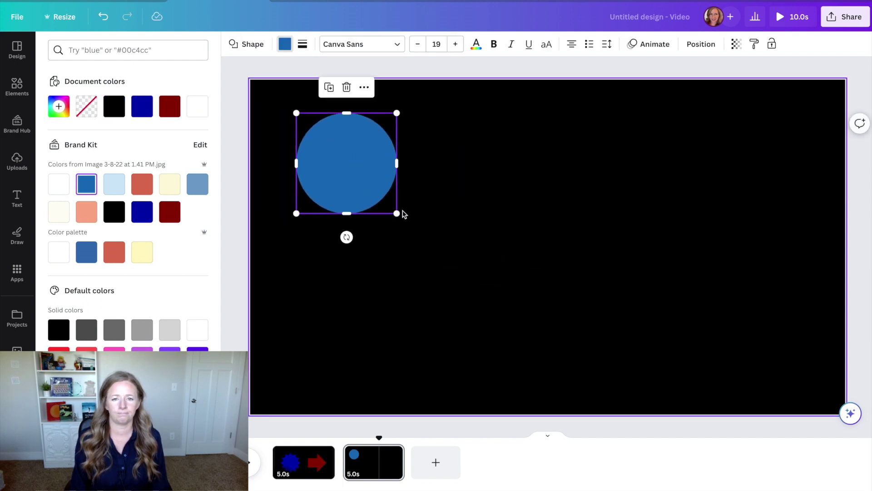
left_click_drag(394, 213, 599, 347)
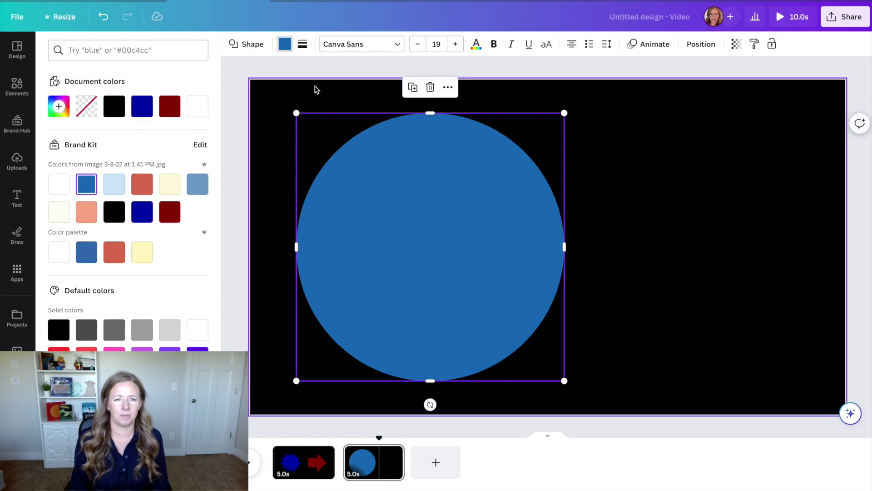
Give the circle a solid dark red border and remove its fill
left_click(302, 44)
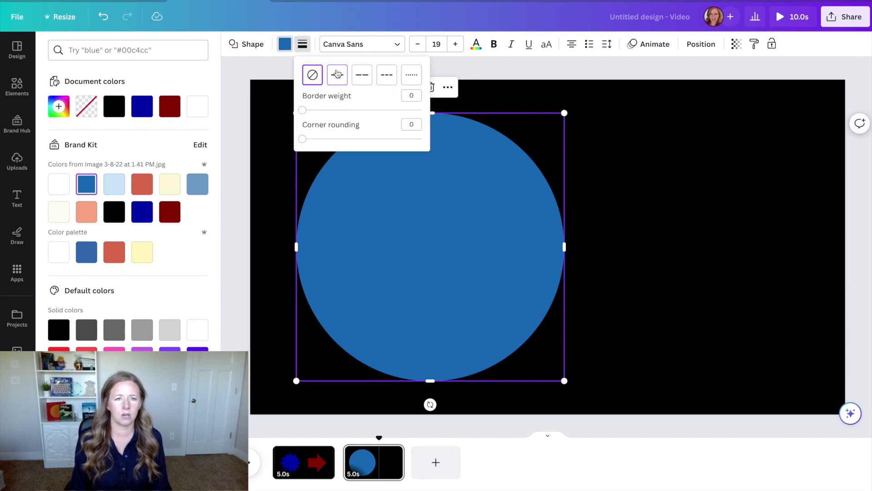
left_click(337, 74)
left_click(303, 45)
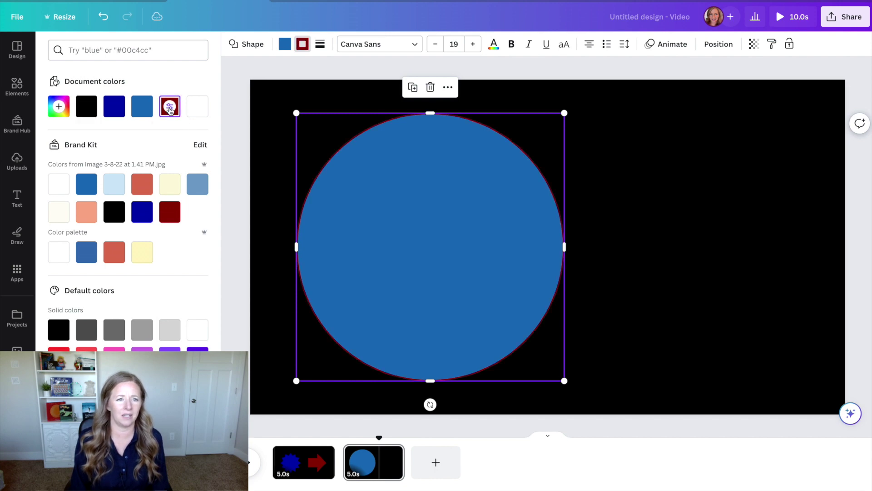
left_click(169, 111)
left_click(289, 49)
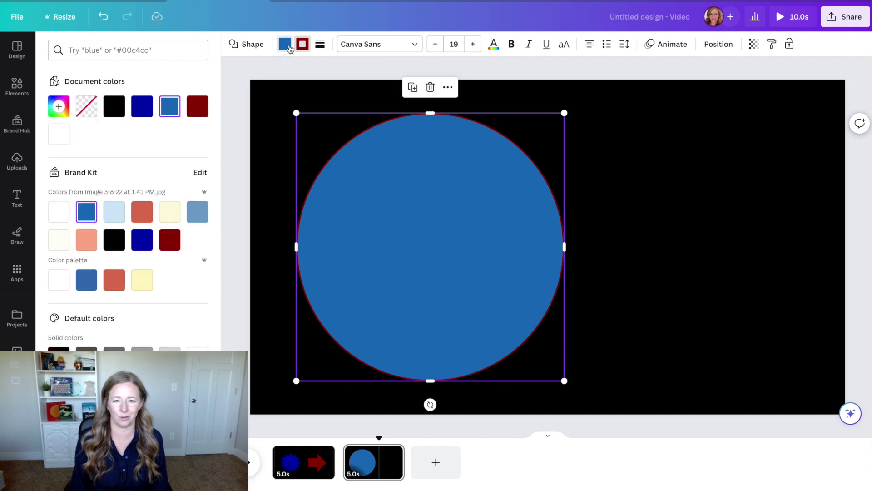
left_click(86, 111)
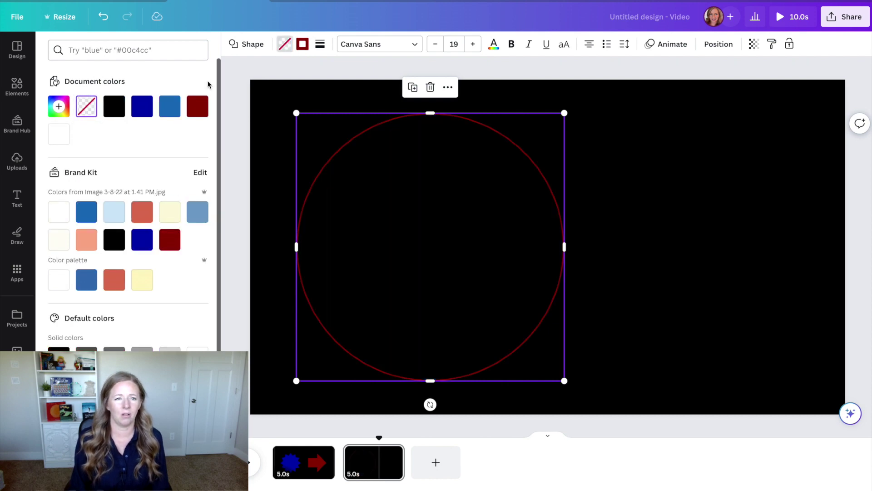
Increase the border weight of the red circle slightly
left_click(320, 45)
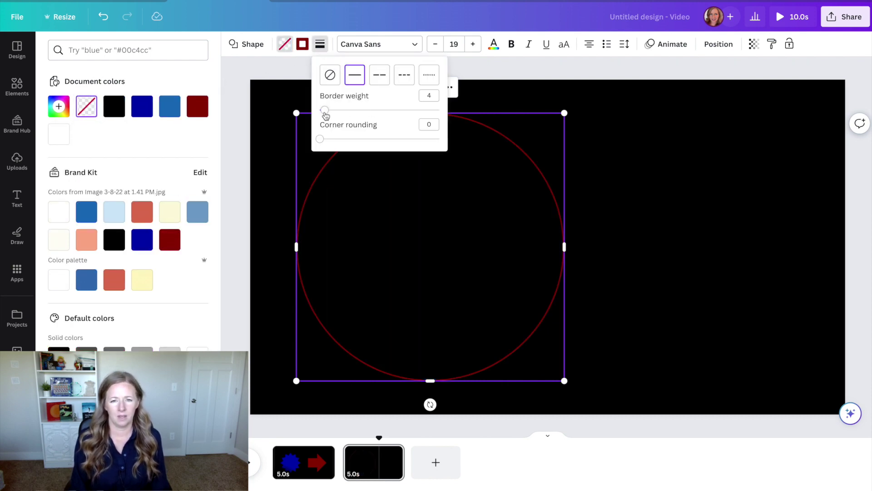
left_click_drag(325, 110, 328, 111)
left_click(578, 150)
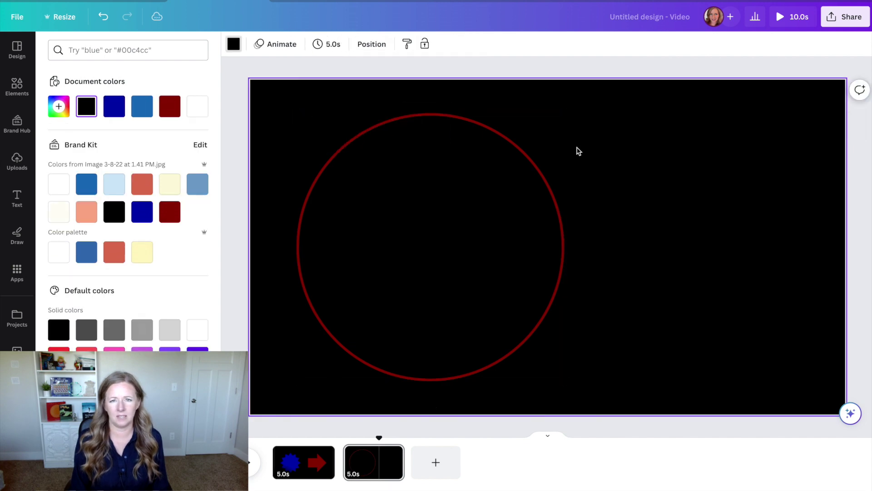
Duplicate the red circle and offset the copy slightly to the right at the same height
left_click(554, 158)
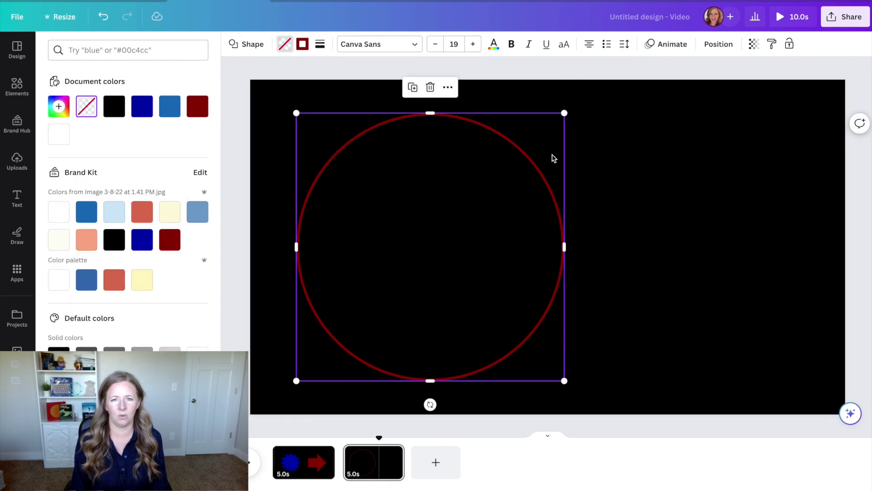
key("ctrl+d")
left_click_drag(536, 169, 560, 164)
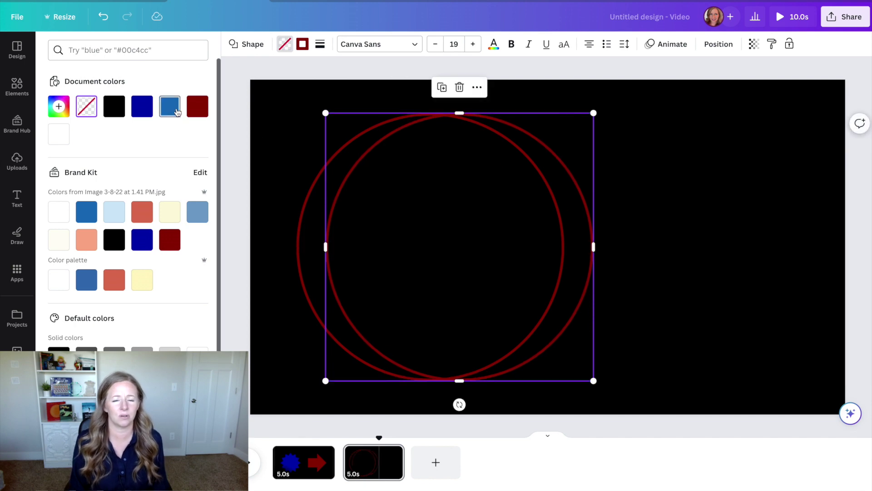
Set the copied circle's border to dark blue (#0000af), keeping it without a fill
left_click(142, 107)
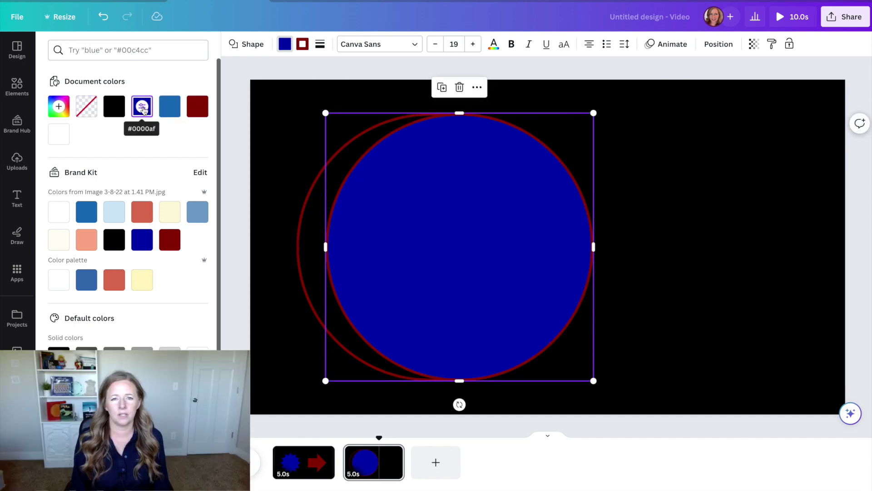
left_click(93, 113)
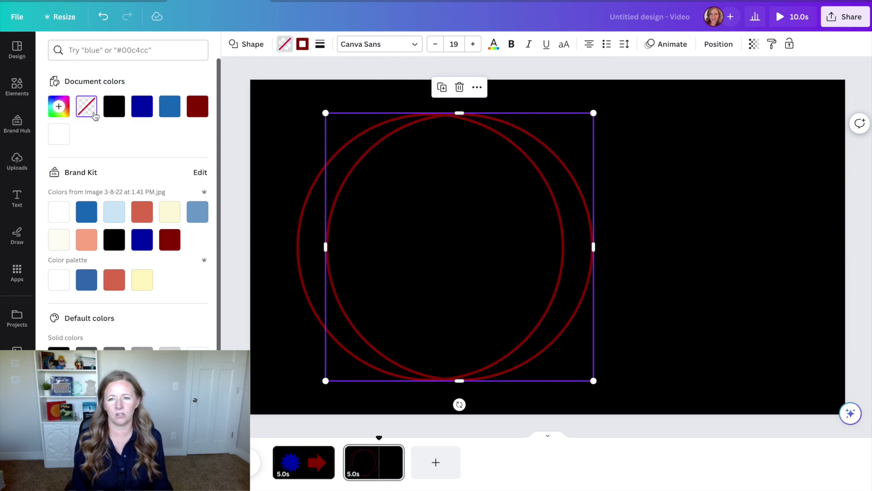
left_click(302, 44)
left_click(115, 108)
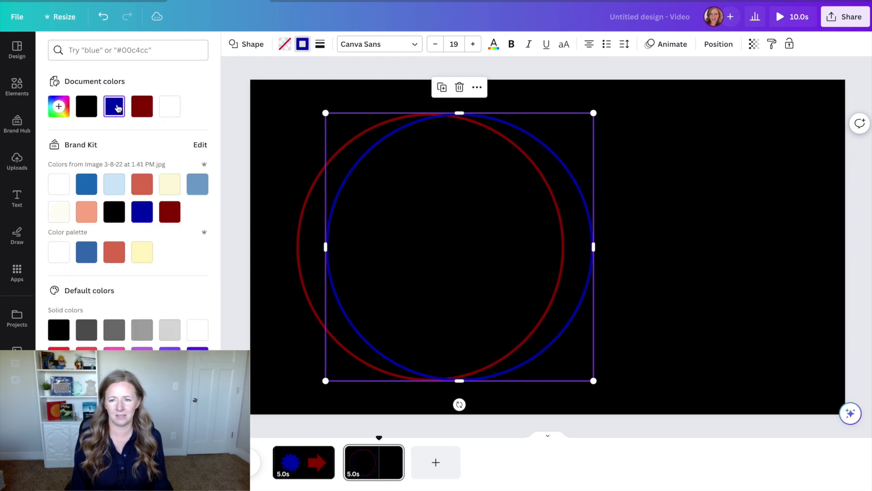
left_click(705, 322)
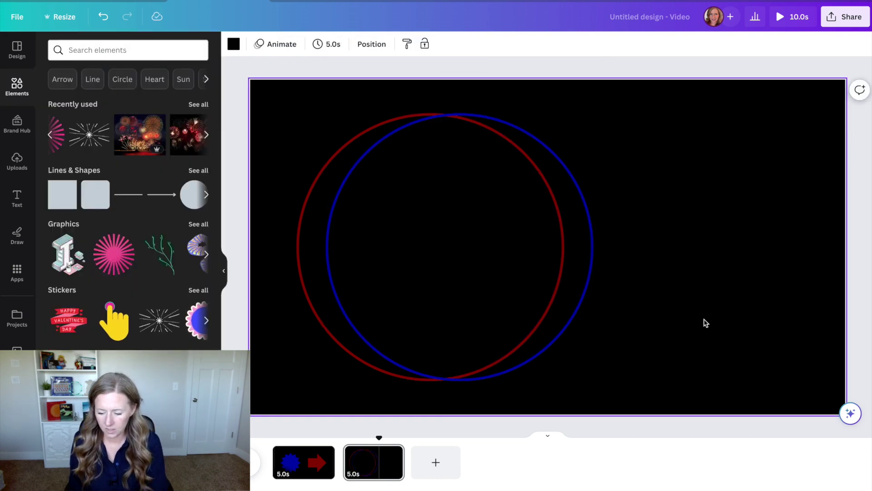
Move both circles together to the middle of the page and bring the blue circle closer to the red one
left_click_drag(321, 98, 545, 119)
left_click(780, 120)
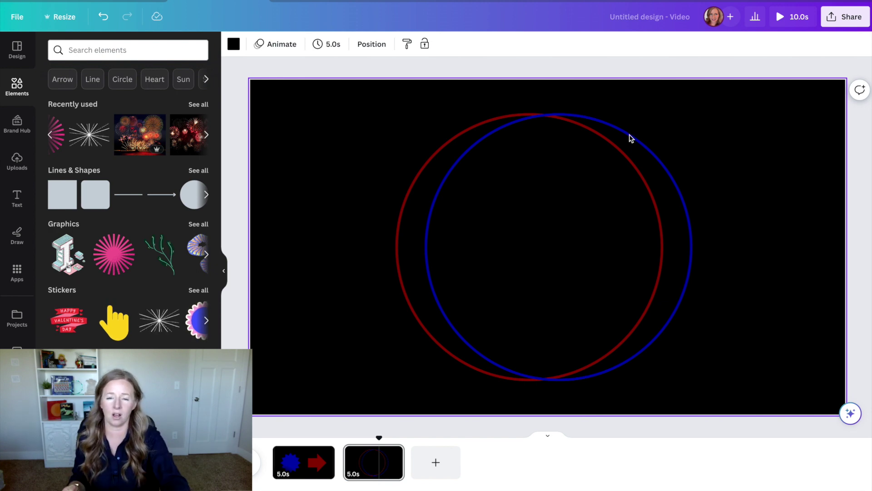
left_click_drag(620, 137, 571, 119)
left_click(735, 139)
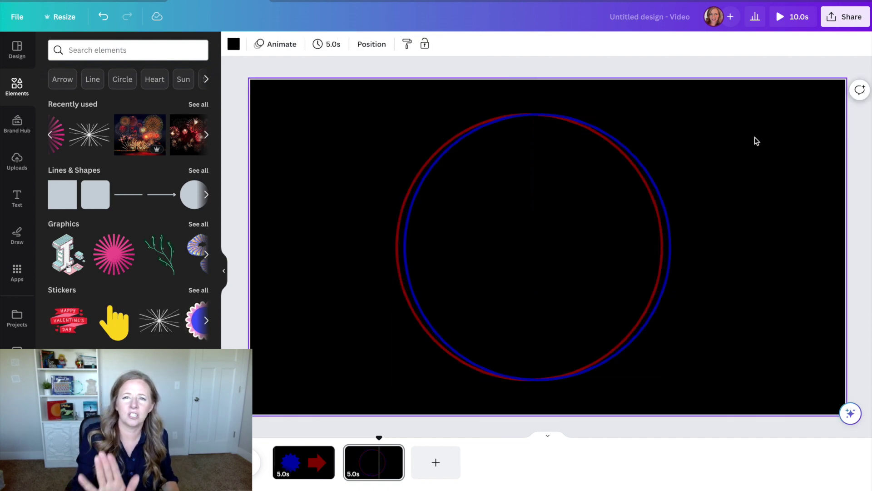
Try the blue circle far to the right of the red circle and on its left side
left_click_drag(602, 135, 710, 120)
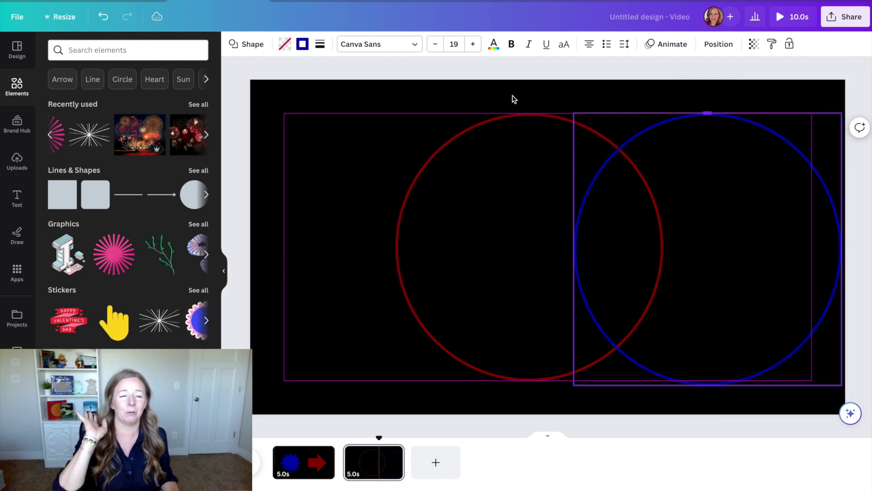
left_click(719, 108)
left_click_drag(752, 123, 558, 121)
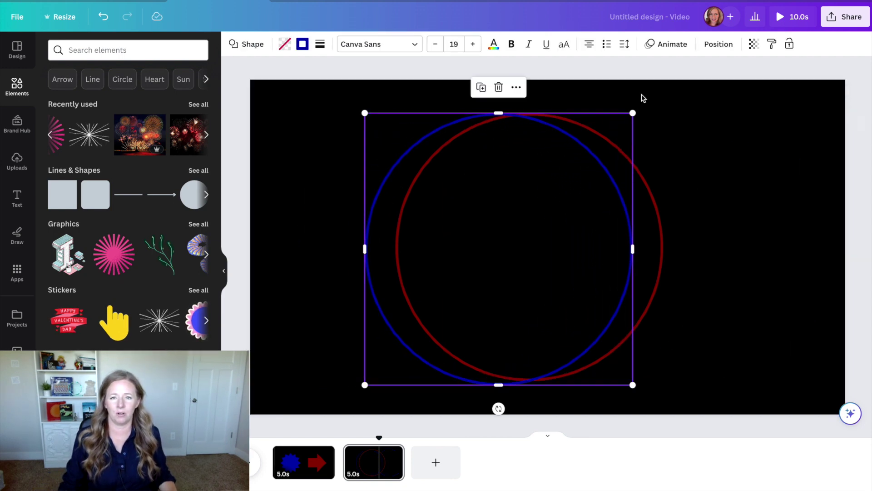
left_click(660, 91)
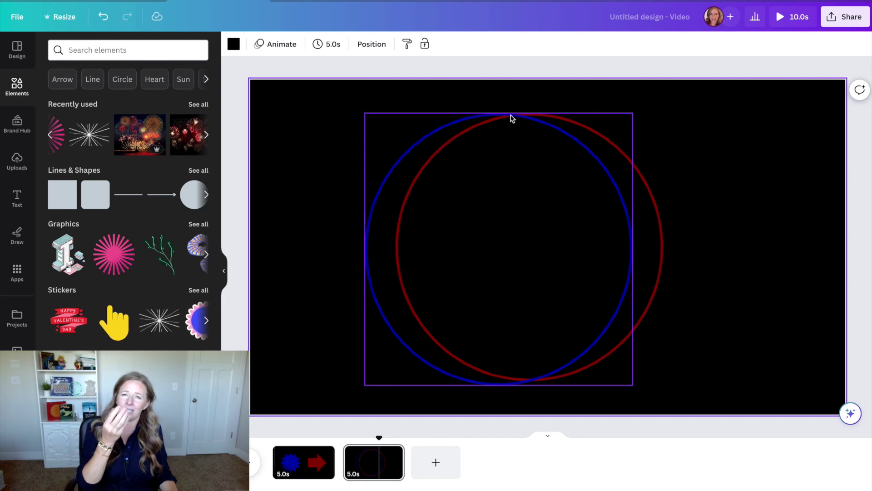
Reposition the blue circle to the right of the red circle, ending with a small horizontal offset between them
left_click_drag(511, 118, 720, 121)
left_click(587, 103)
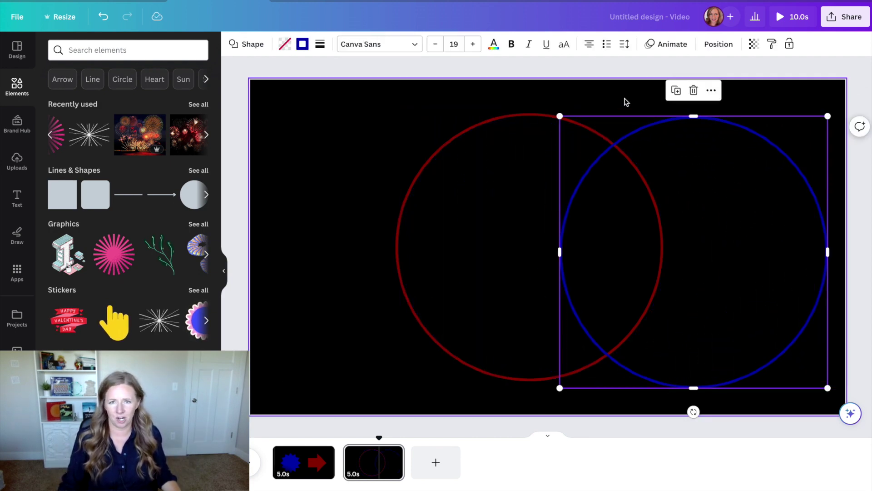
key("ctrl+z")
left_click(751, 118)
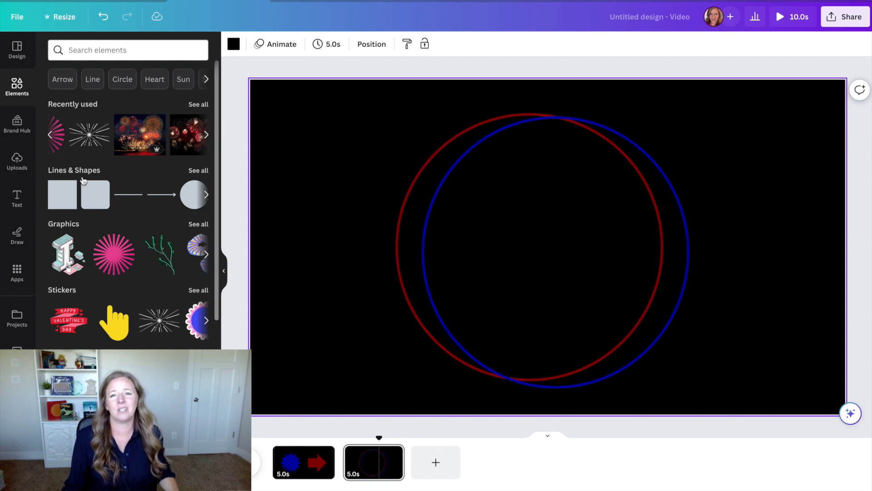
Add the white animated burst graphic, shrink it and place it inside the overlapping circles
left_click(206, 194)
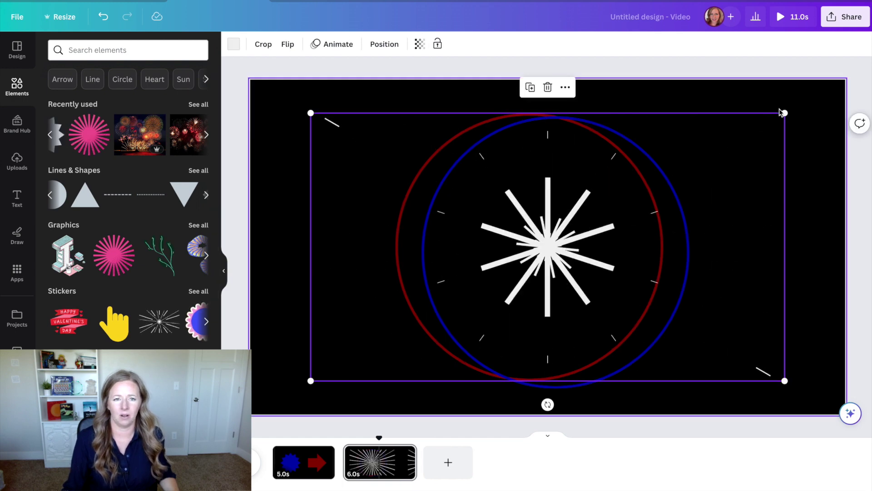
left_click_drag(780, 114, 403, 308)
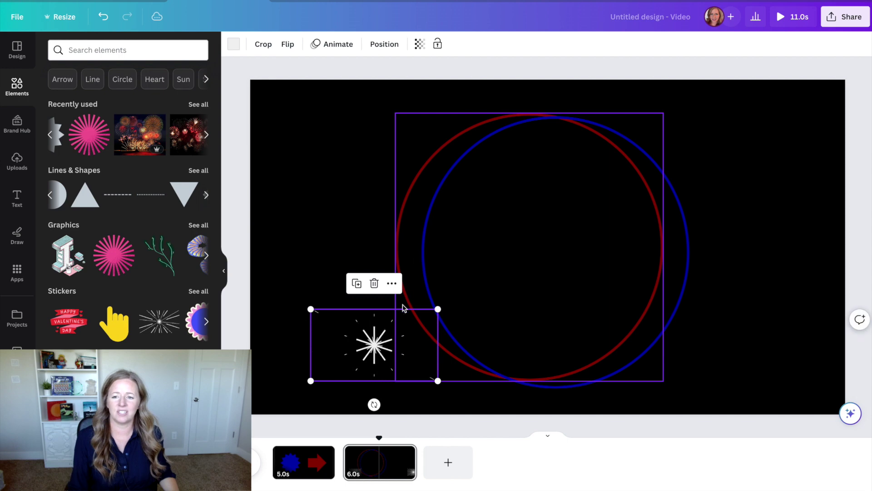
left_click_drag(367, 344, 543, 238)
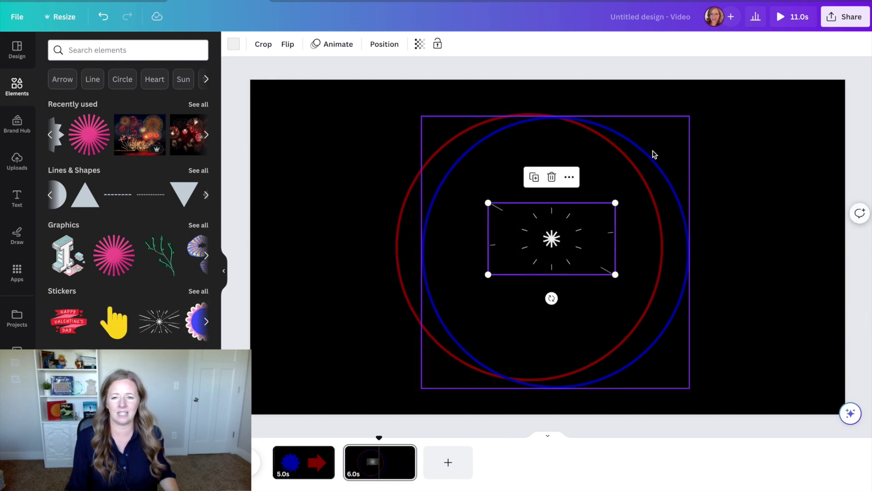
Raise the blue circle slightly to line up with the red circle and nudge the white burst's position
left_click(653, 152)
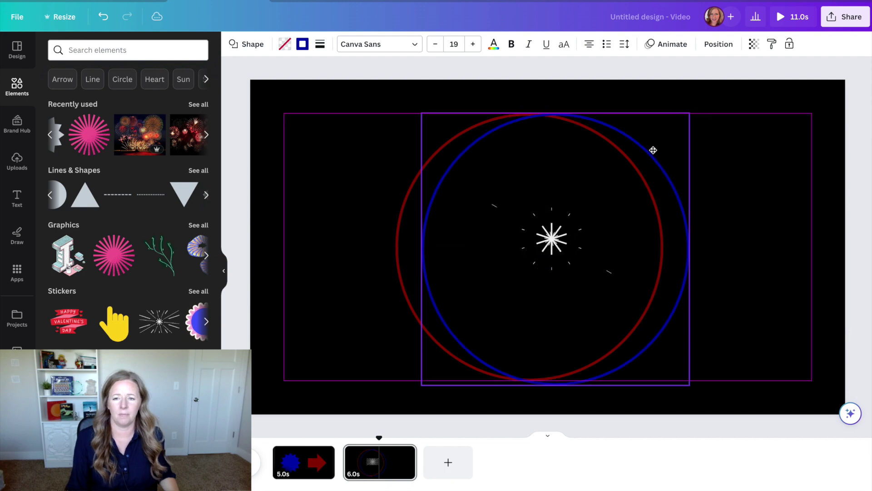
left_click(771, 174)
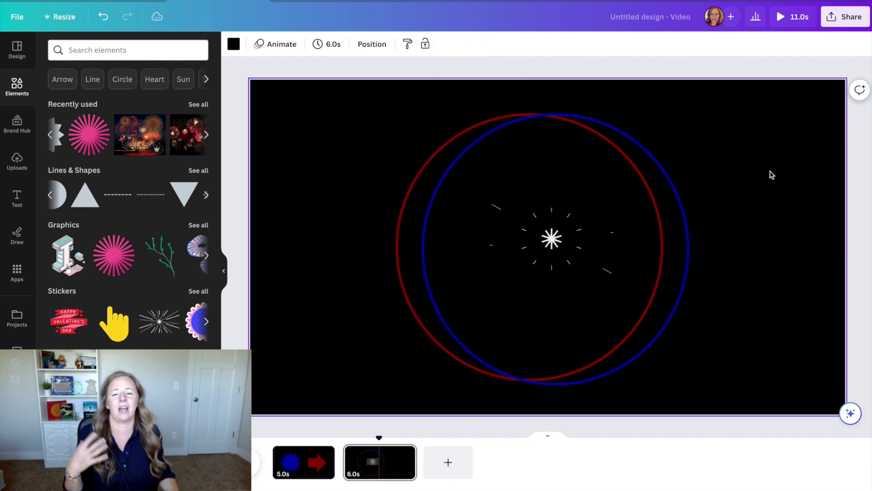
left_click_drag(525, 229, 522, 232)
left_click(744, 220)
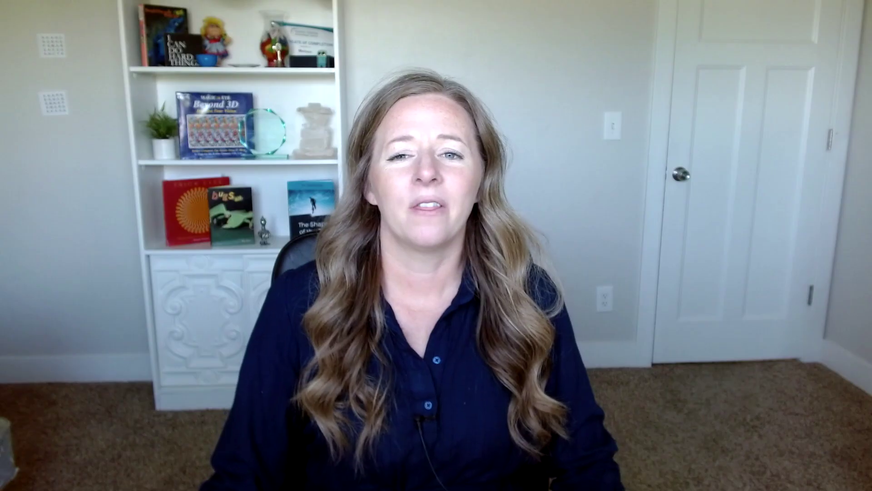